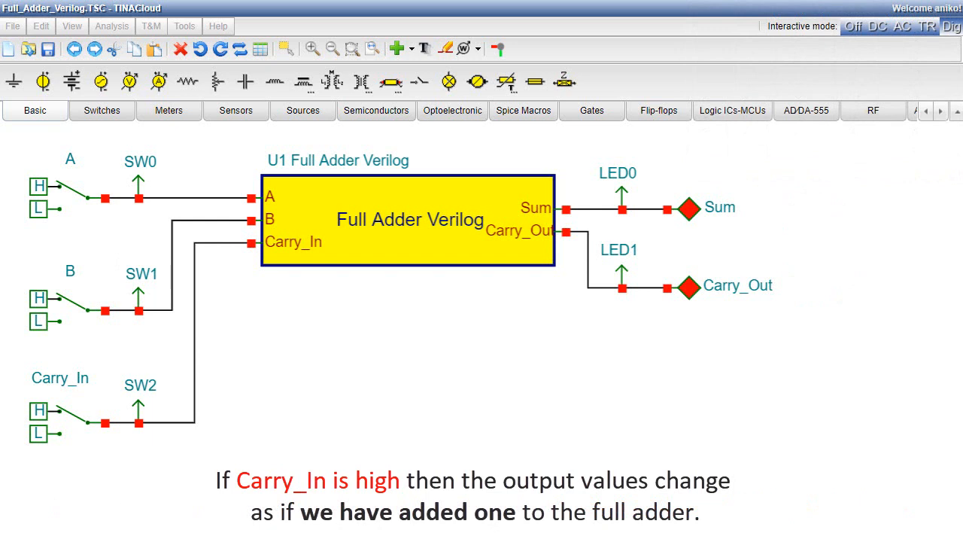
Stop the interactive analysis and export the full adder circuit to Xilinx Vivado
left_click(858, 30)
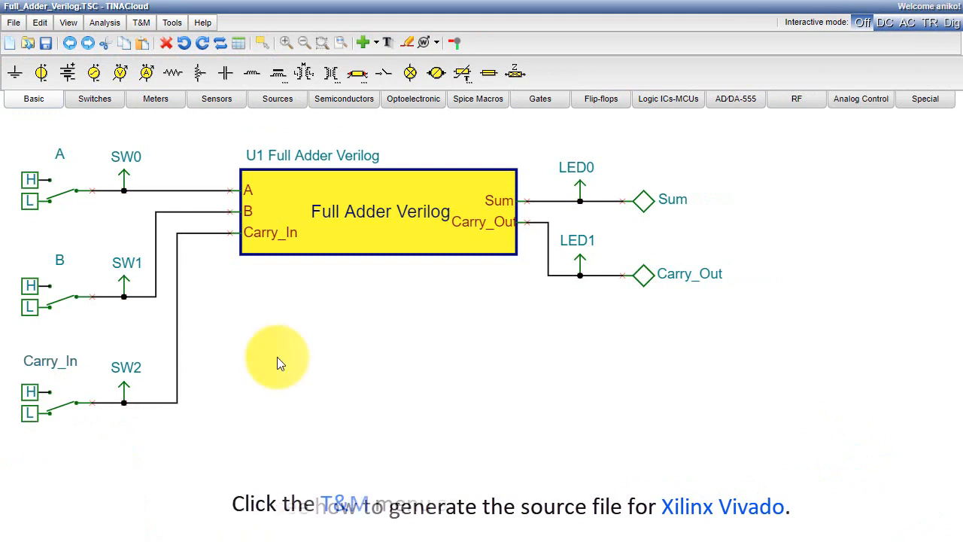
left_click(137, 26)
mouse_move(154, 49)
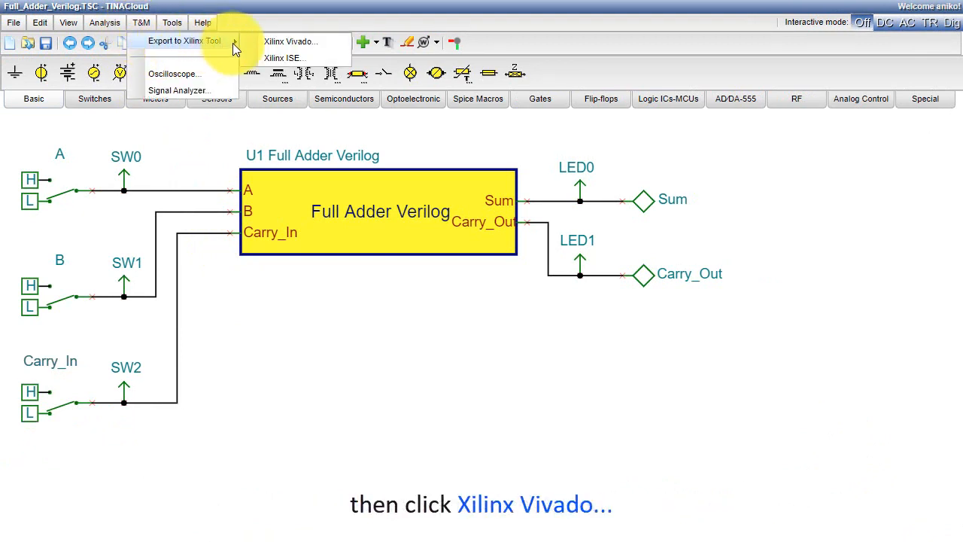
left_click(259, 40)
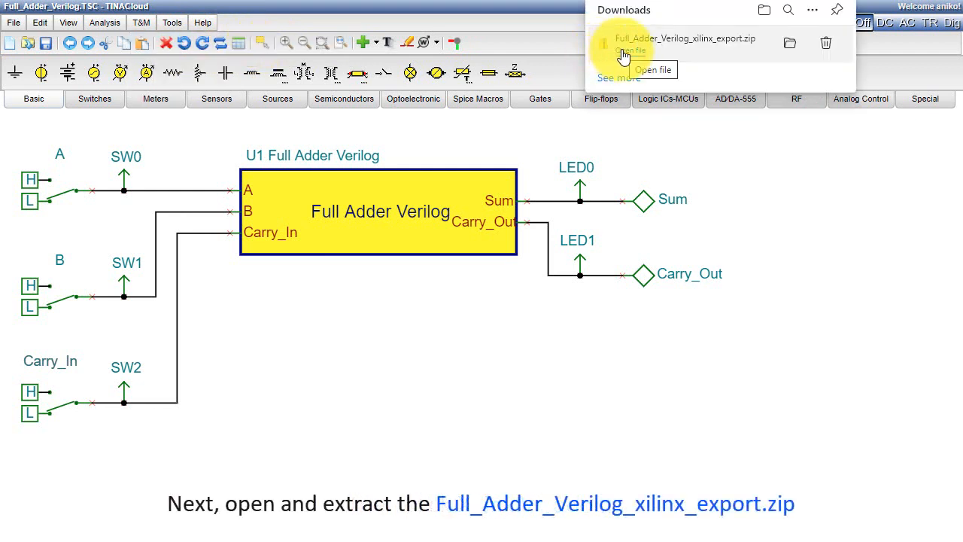
Open the downloaded Full_Adder_Verilog_xilinx_export.zip and copy its three files into the C:\designs folder
left_click(623, 56)
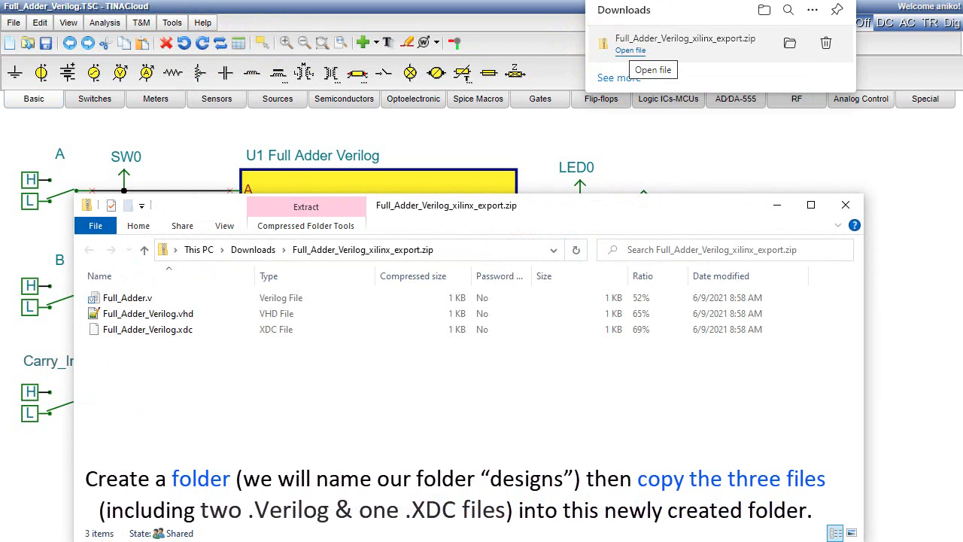
key("ctrl+a")
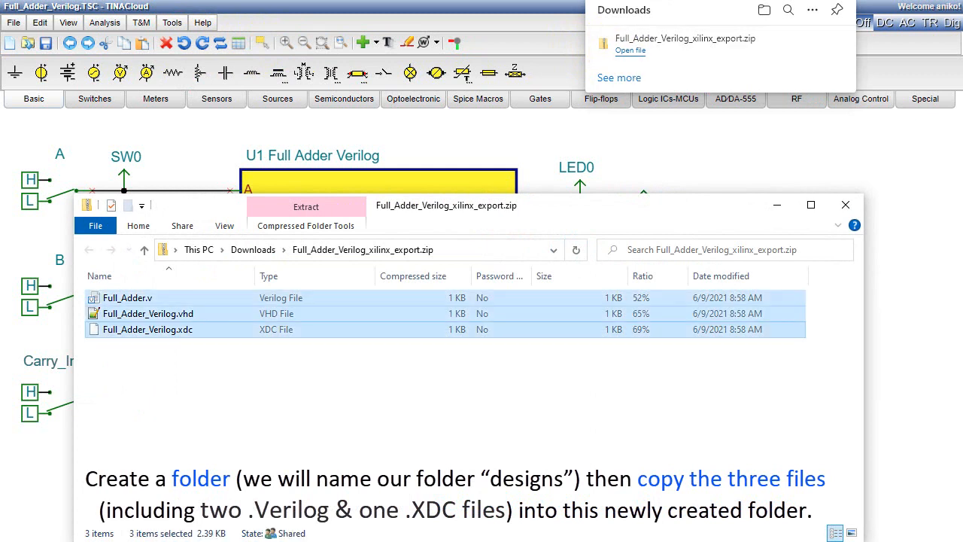
right_click(157, 329)
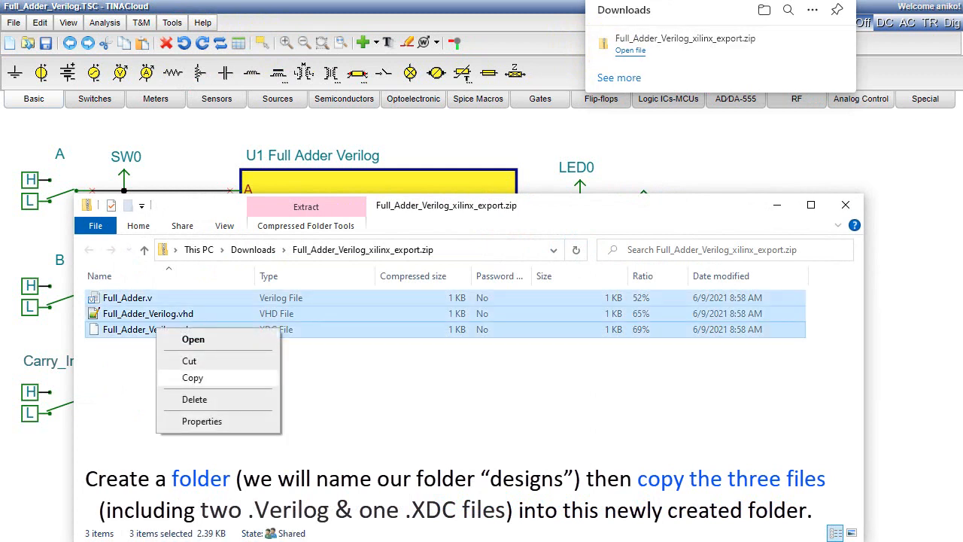
left_click(192, 377)
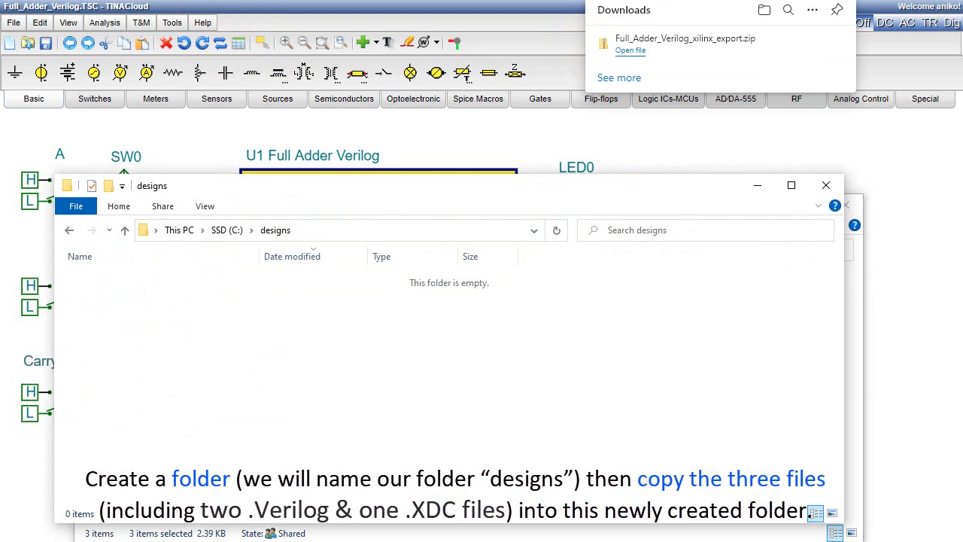
right_click(216, 348)
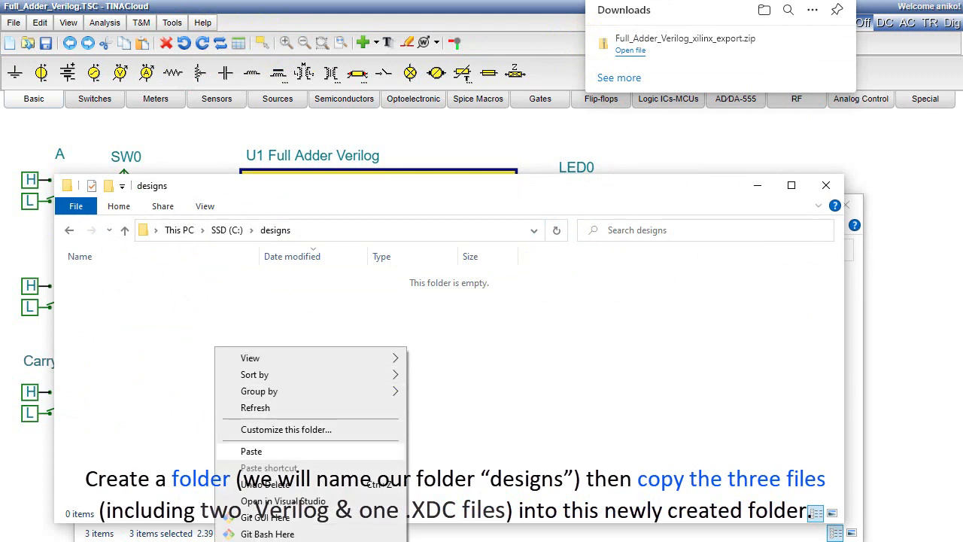
left_click(252, 450)
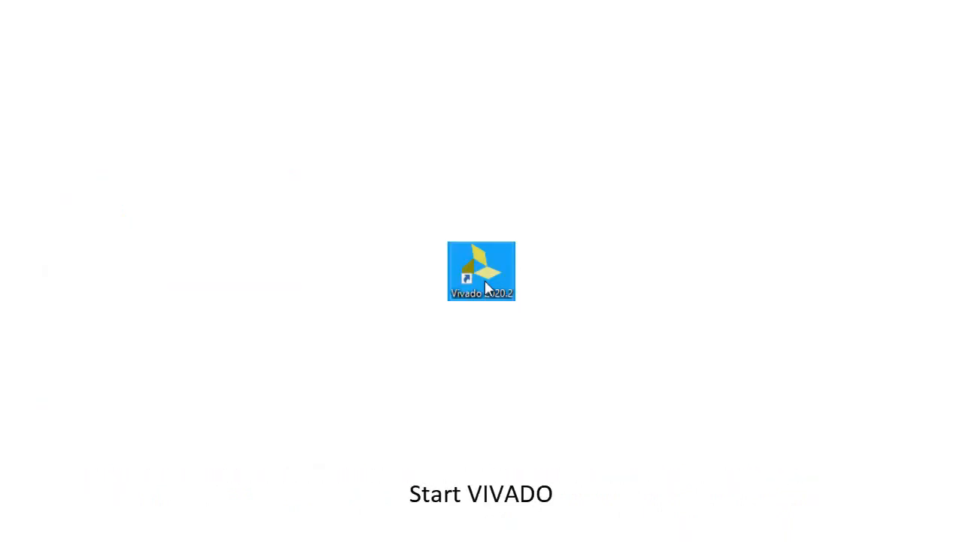
Switch to Vivado and start a new project named Full_Adder_Verilog, stored in C:/designs with its own subdirectory
double_click(484, 283)
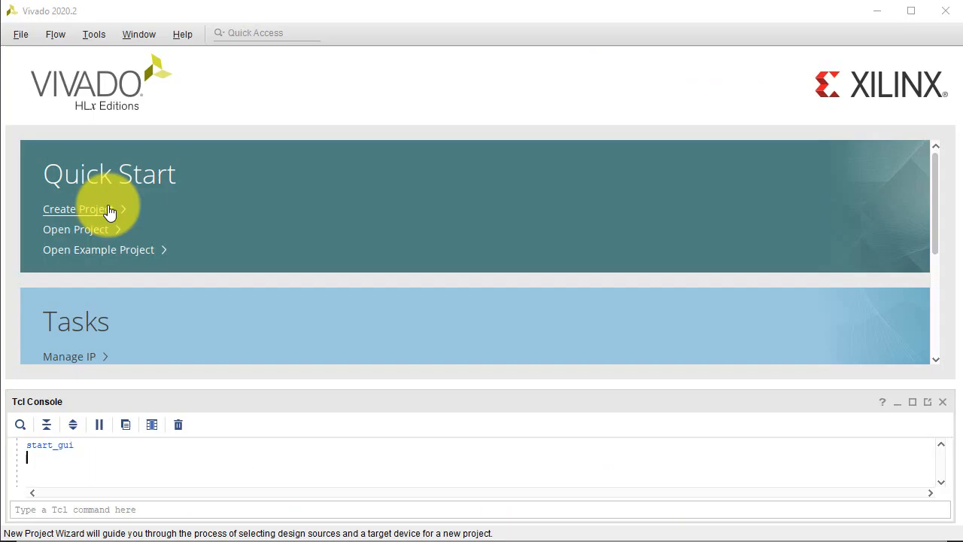
left_click(86, 209)
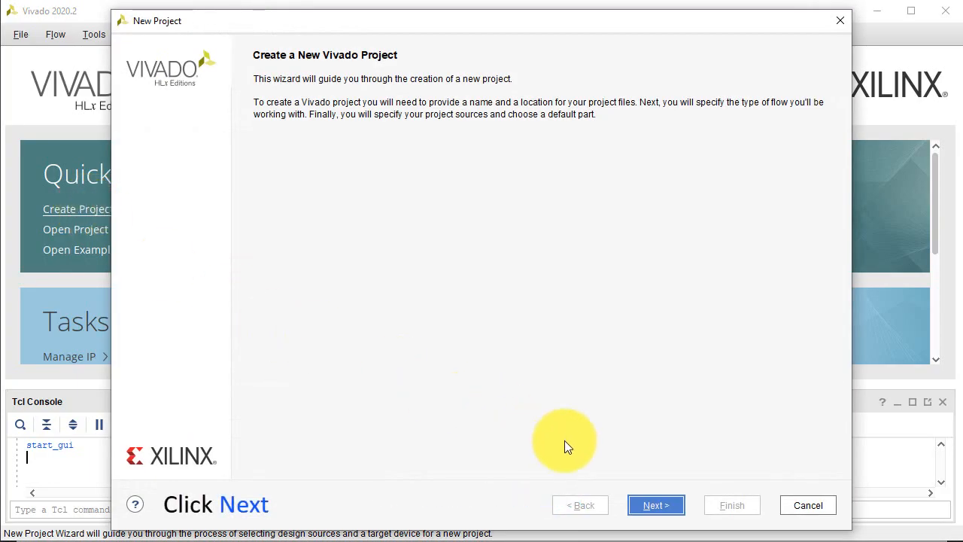
left_click(655, 505)
left_click(269, 127)
left_click_drag(268, 126, 180, 123)
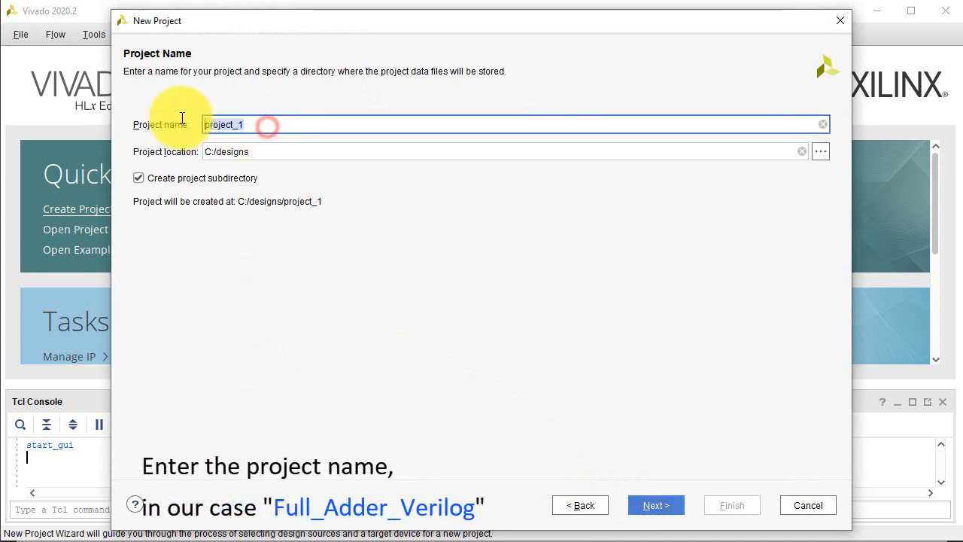
type("Full_Adder_Verilog")
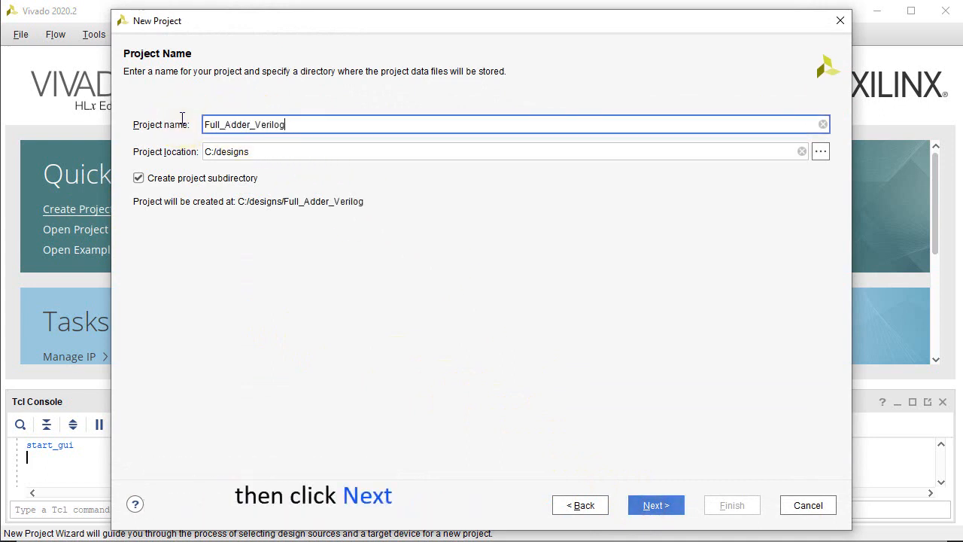
left_click(653, 506)
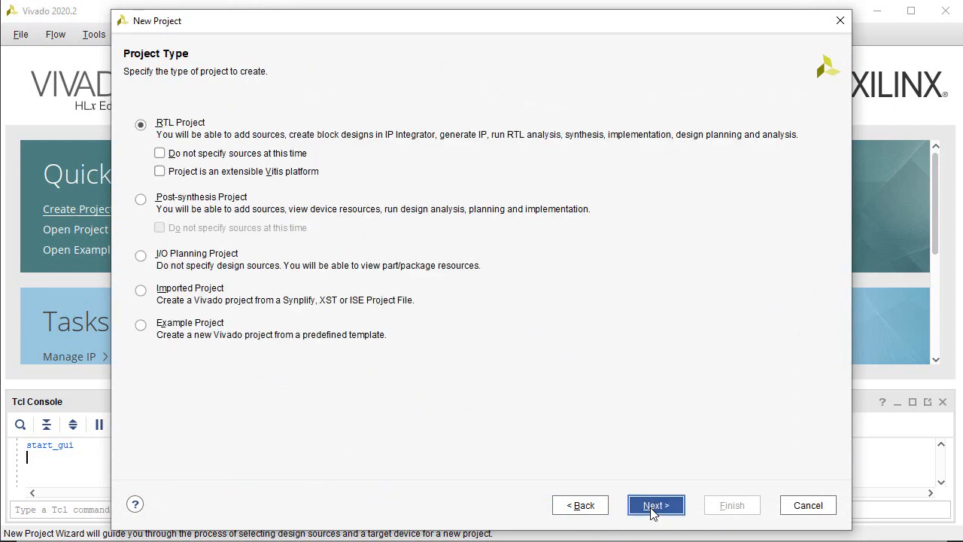
Accept the RTL Project type and add Full_Adder.v and Full_Adder_Verilog.vhd as sources, keeping VHDL as the target language
left_click(653, 508)
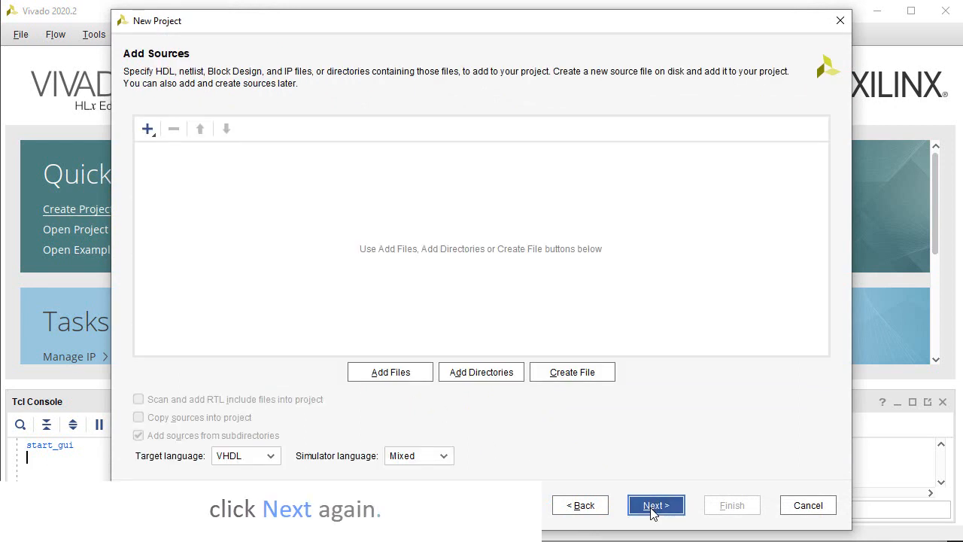
left_click(381, 372)
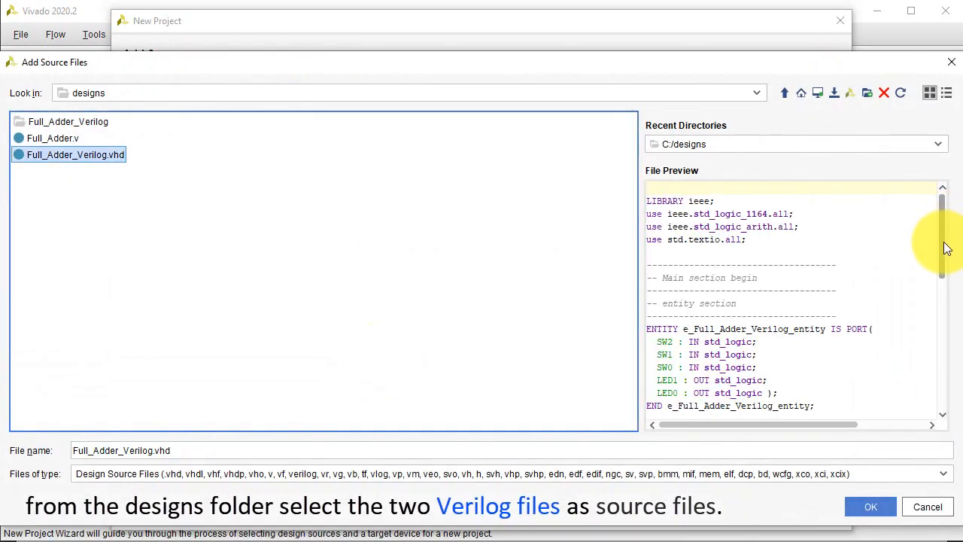
scroll(946, 252, "down", 1)
left_click_drag(946, 252, 473, 187)
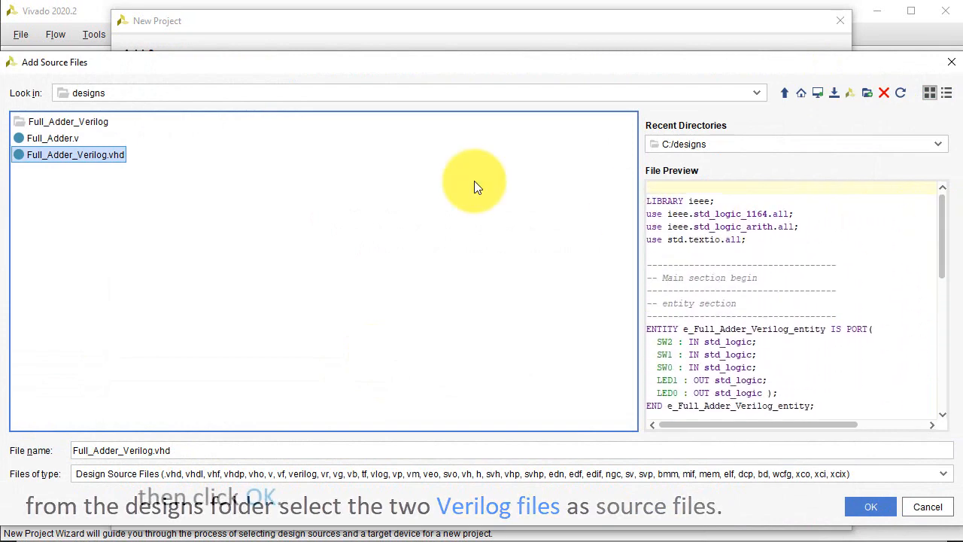
left_click(72, 136, "ctrl")
left_click(868, 505)
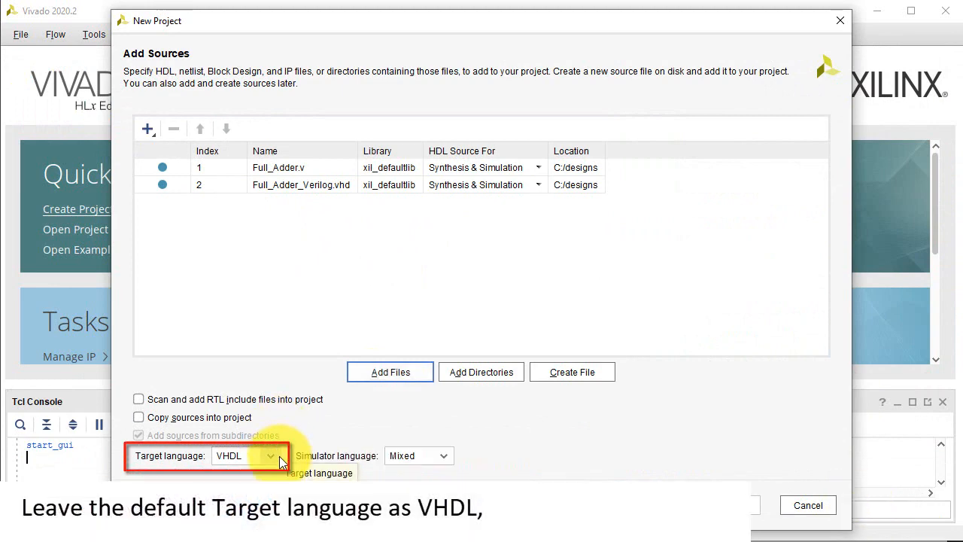
left_click(640, 506)
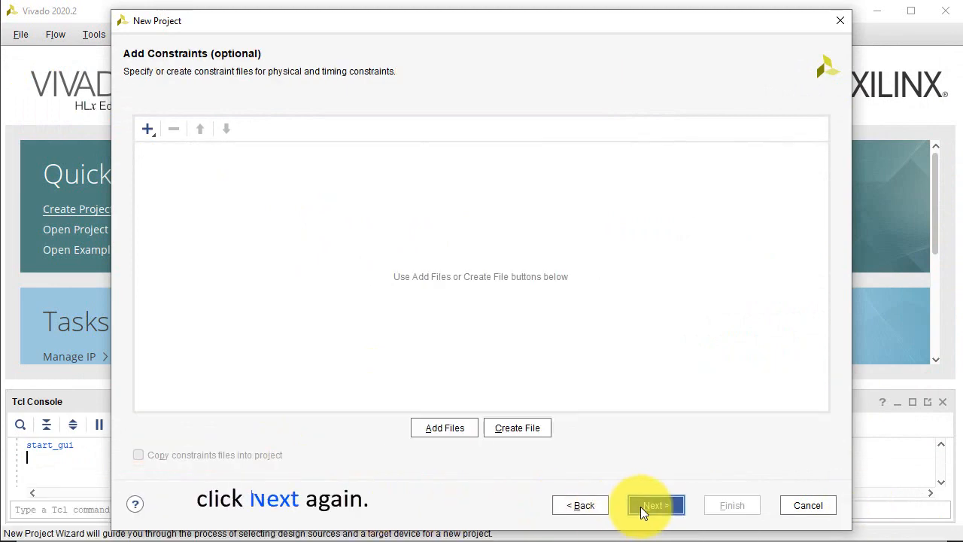
Add Full_Adder_Verilog.xdc from the designs folder as the project's constraint file
left_click(457, 428)
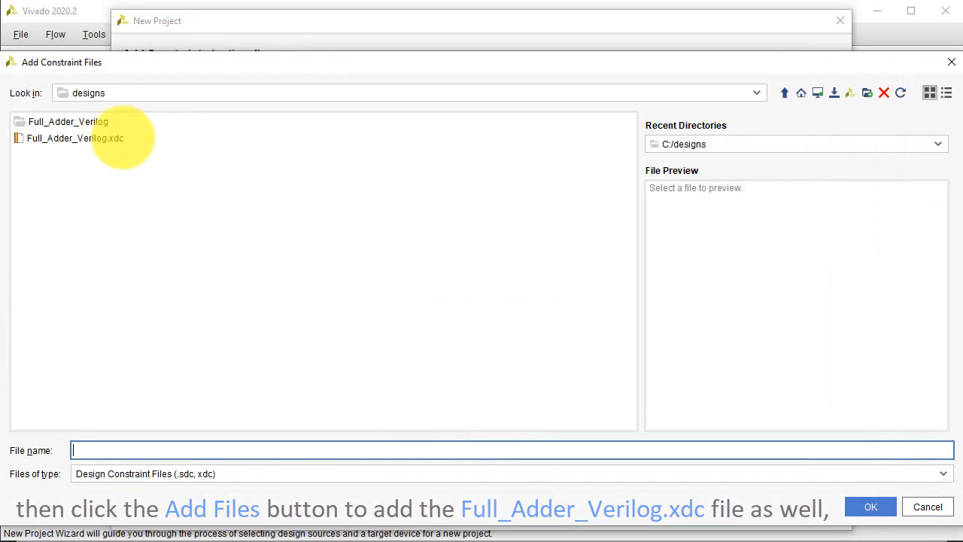
left_click(121, 138)
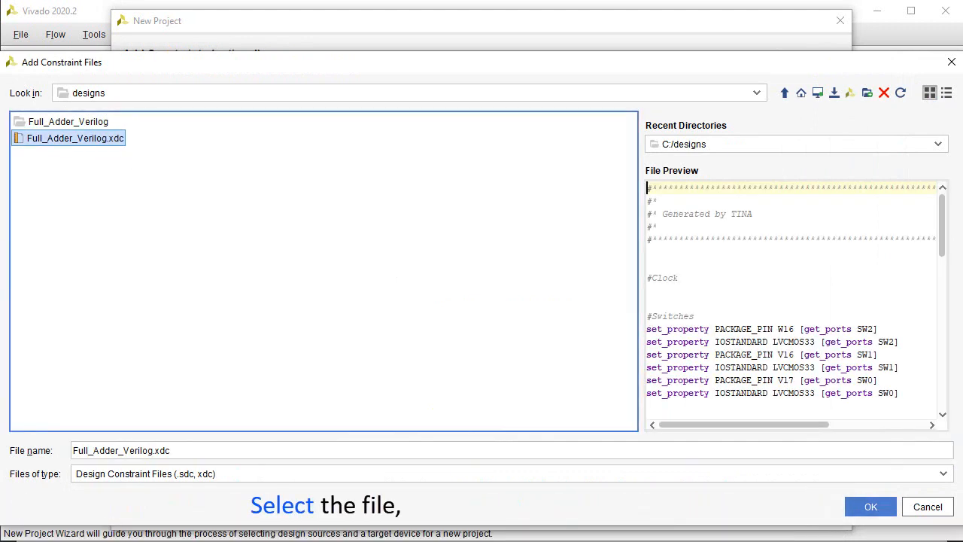
left_click_drag(941, 230, 935, 291)
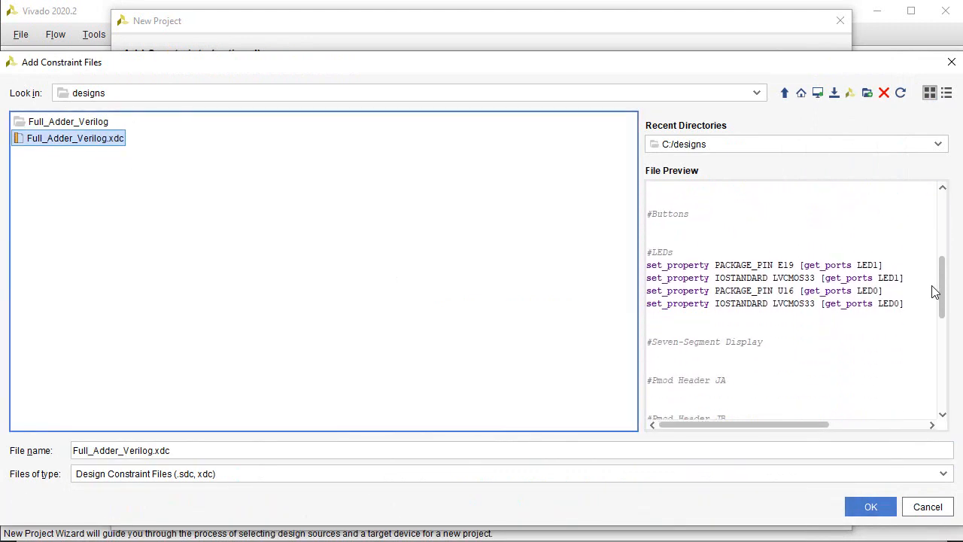
left_click(871, 506)
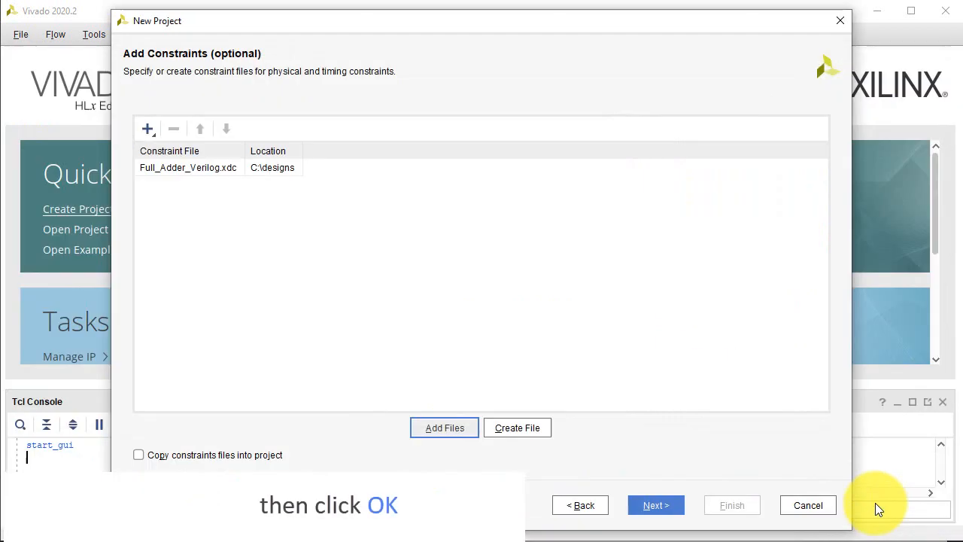
left_click(656, 505)
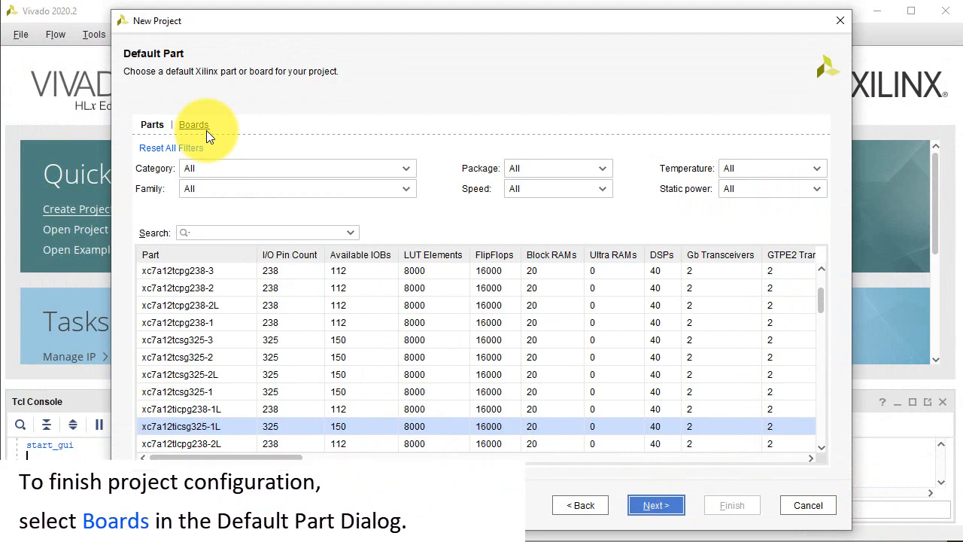
Choose the Basys3 board as the project's default part and finish creating the project
left_click(206, 131)
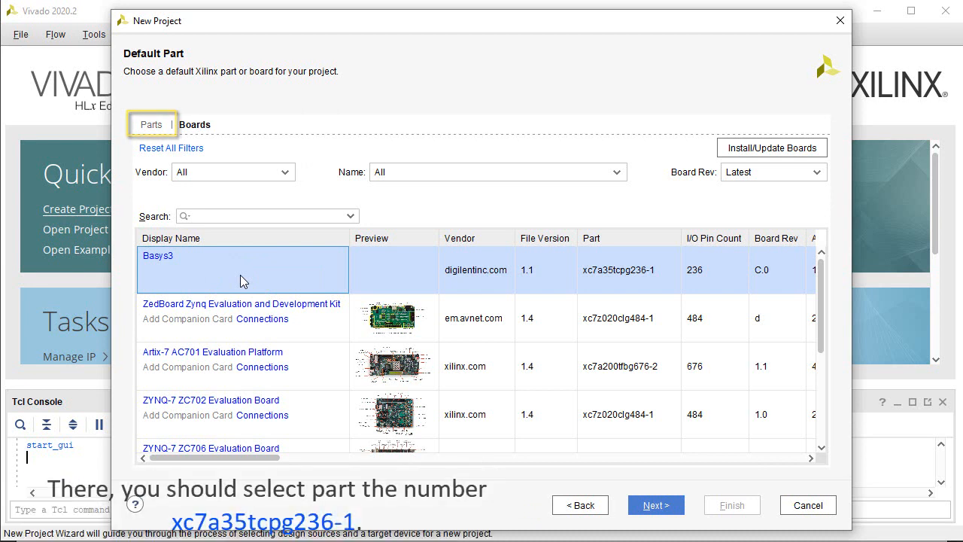
left_click(656, 506)
left_click(731, 505)
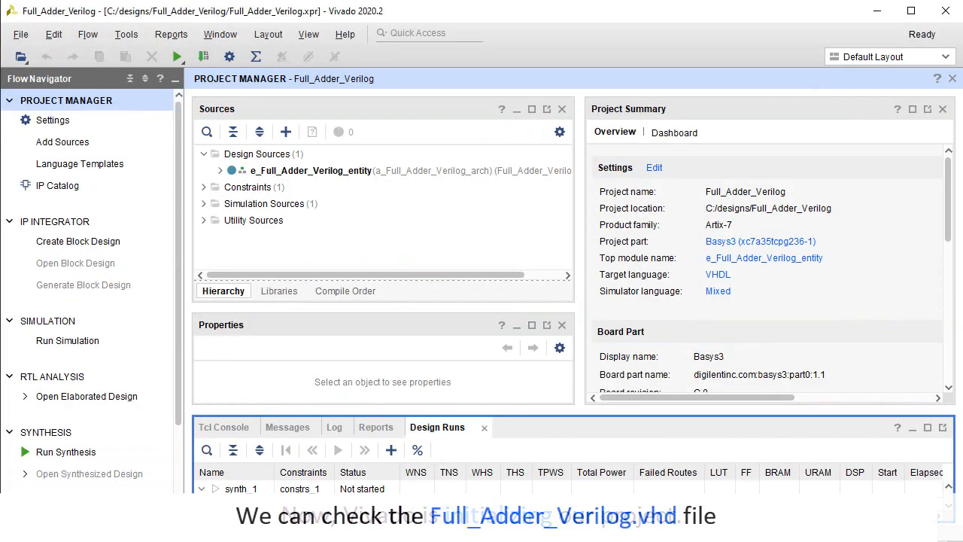
Examine the port mapping in Full_Adder_Verilog.vhd and the switch and LED pin assignments in Full_Adder_Verilog.xdc
left_click(220, 171)
double_click(330, 172)
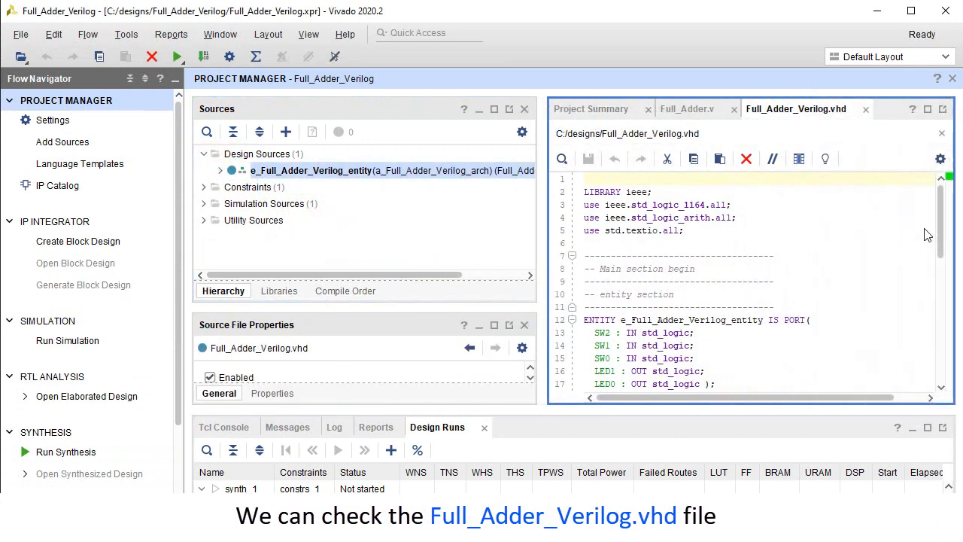
left_click_drag(940, 242, 962, 355)
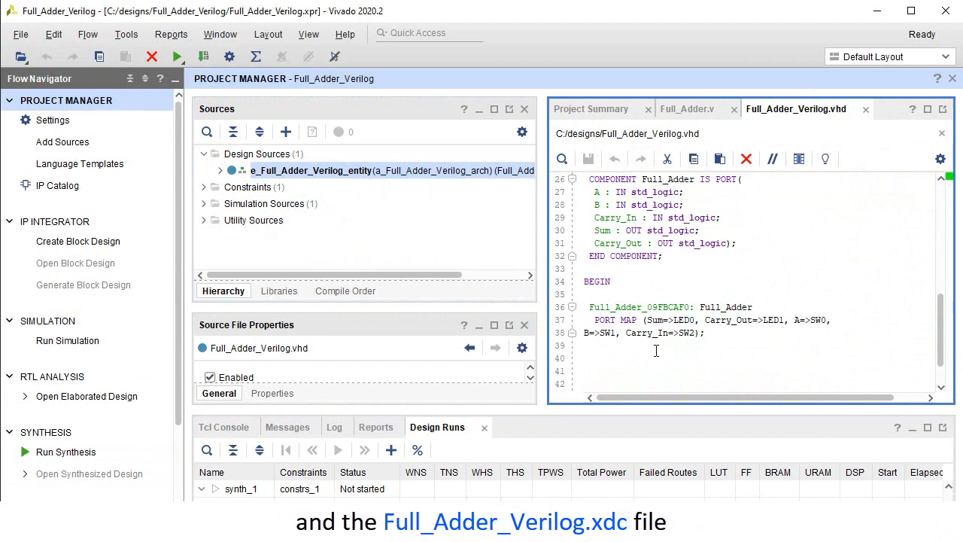
left_click(214, 186)
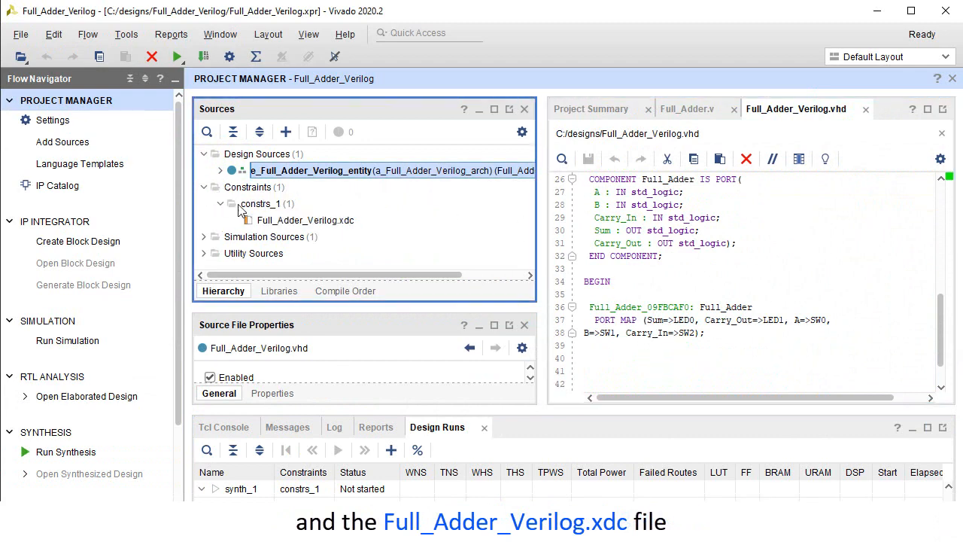
double_click(320, 221)
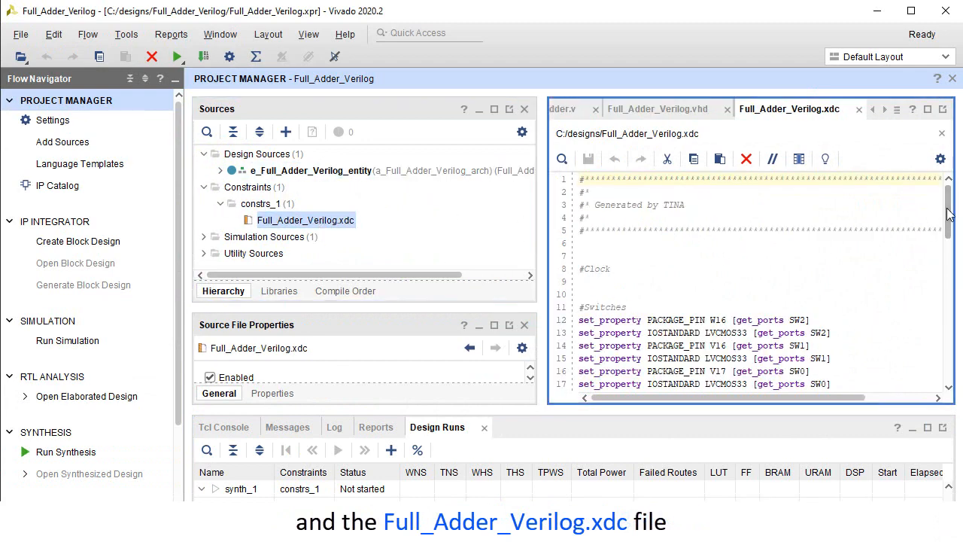
scroll(923, 241, "down", 3)
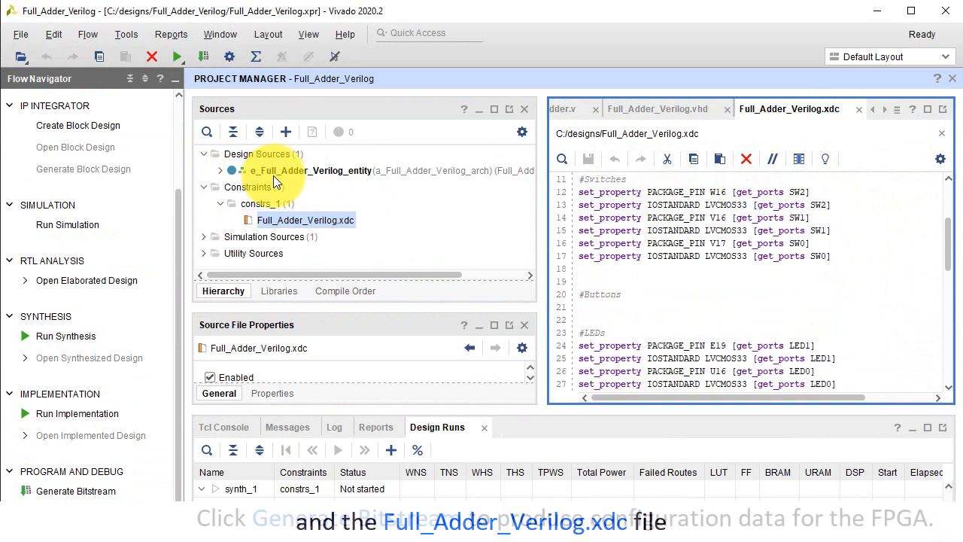
left_click(273, 175)
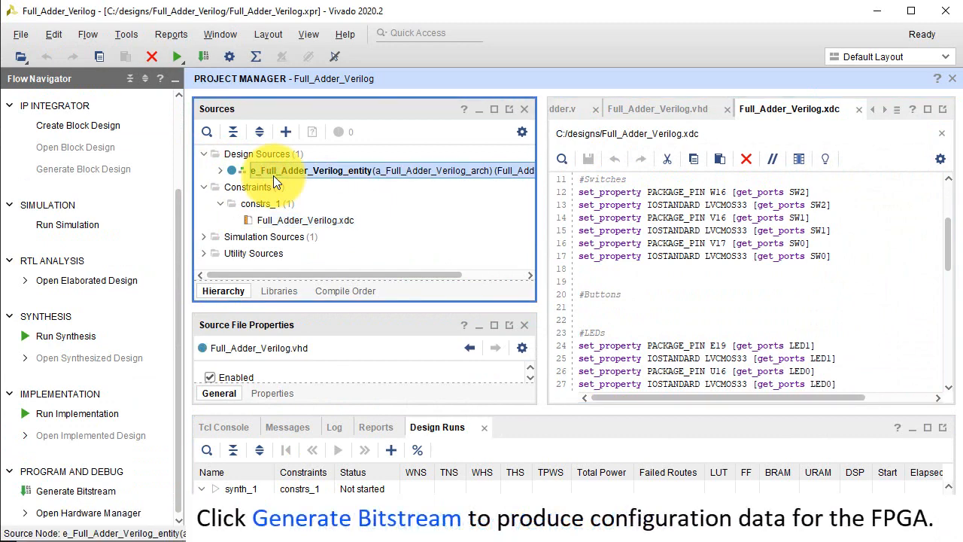
Generate the bitstream on the local host with 2 jobs and open the Hardware Manager on completion
left_click(96, 488)
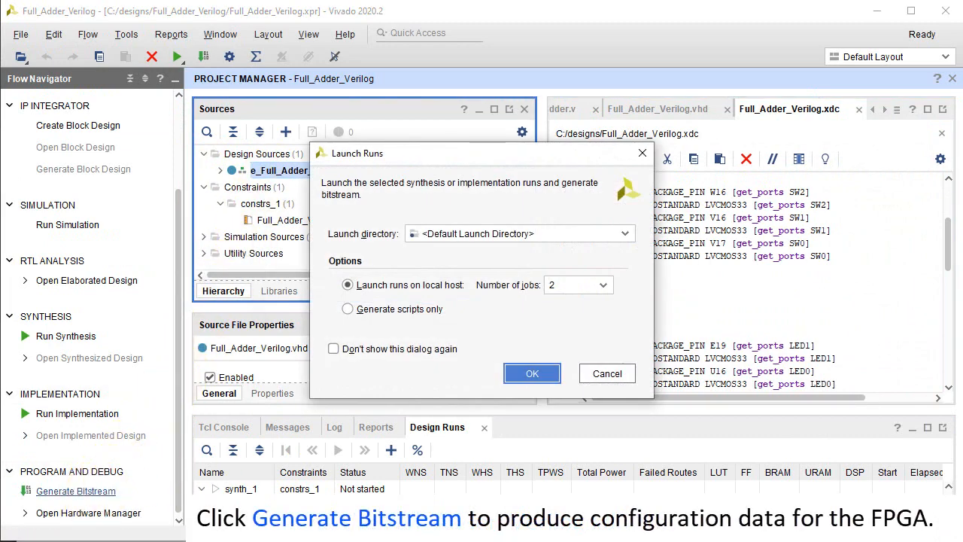
left_click(532, 376)
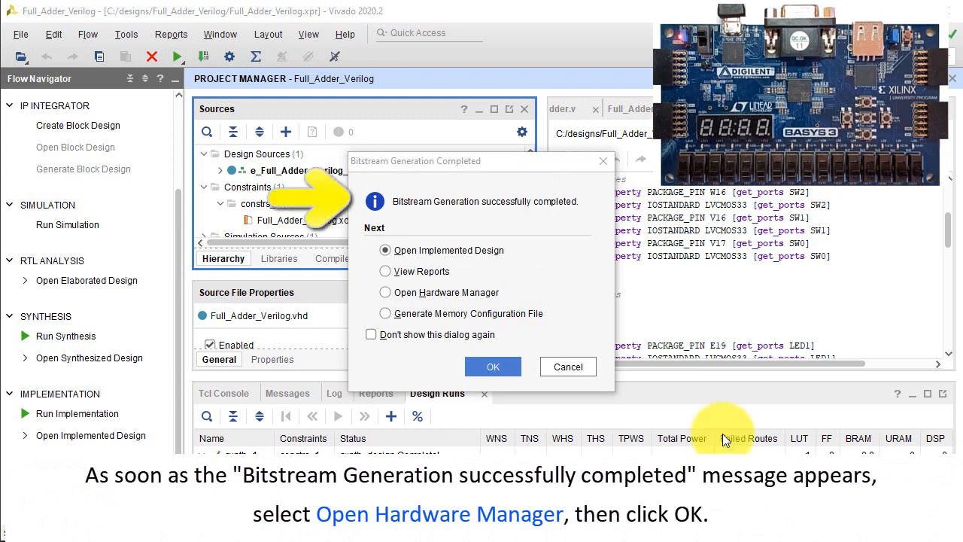
left_click(491, 295)
left_click(502, 364)
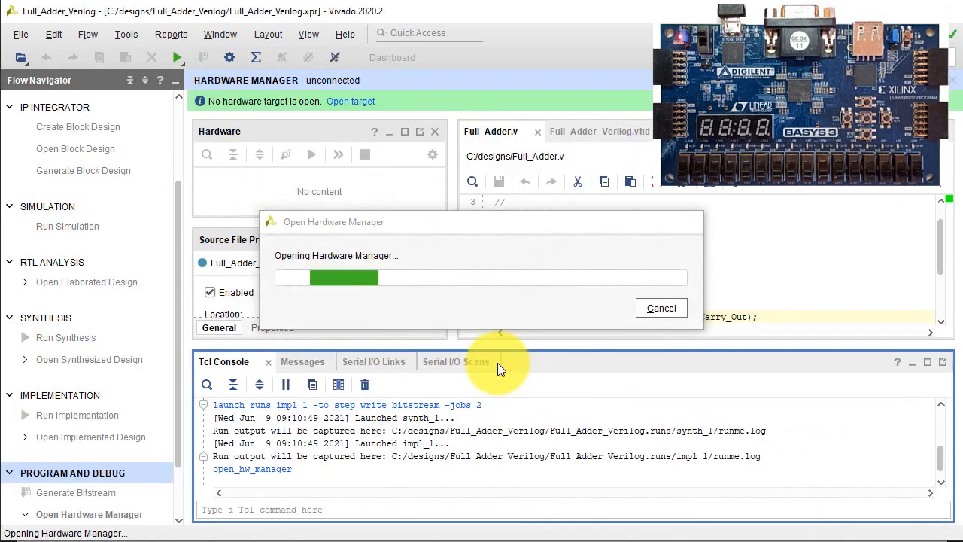
Auto-connect to the board and program the xc7a35t_0 device with the e_Full_Adder_Verilog_entity.bit bitstream
left_click(348, 102)
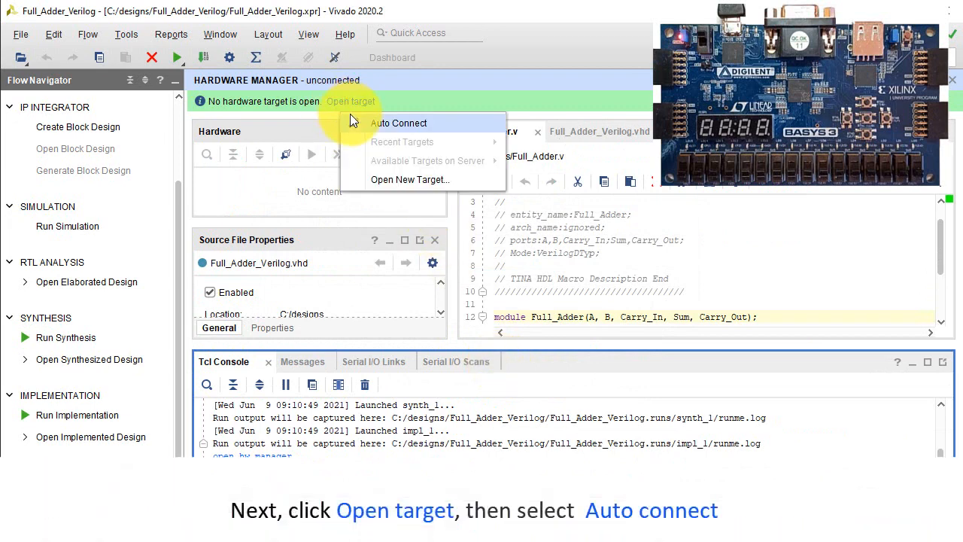
left_click(350, 117)
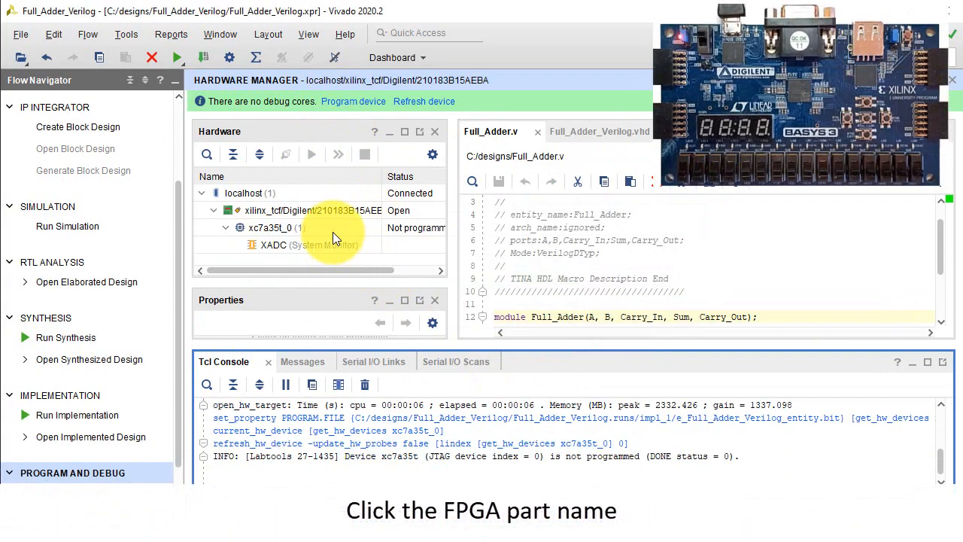
right_click(293, 225)
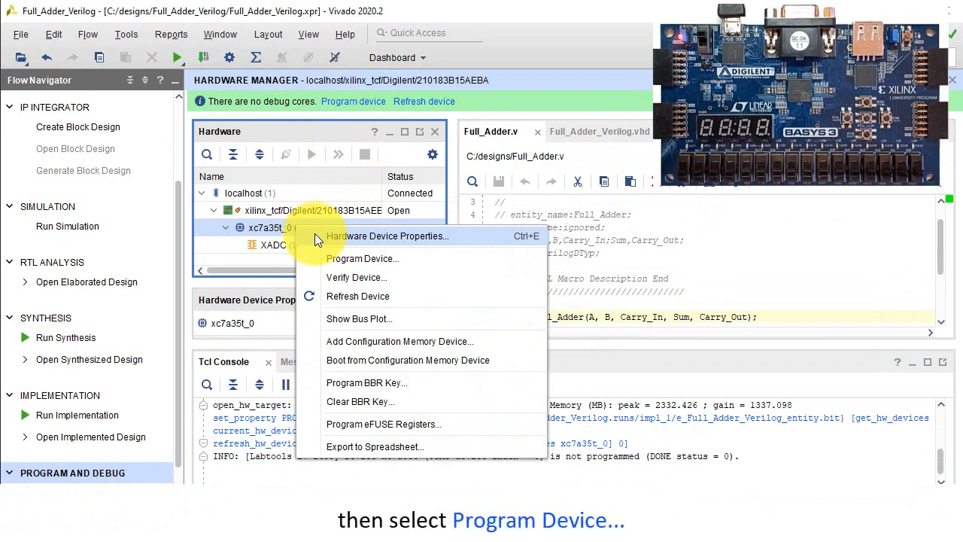
left_click(341, 258)
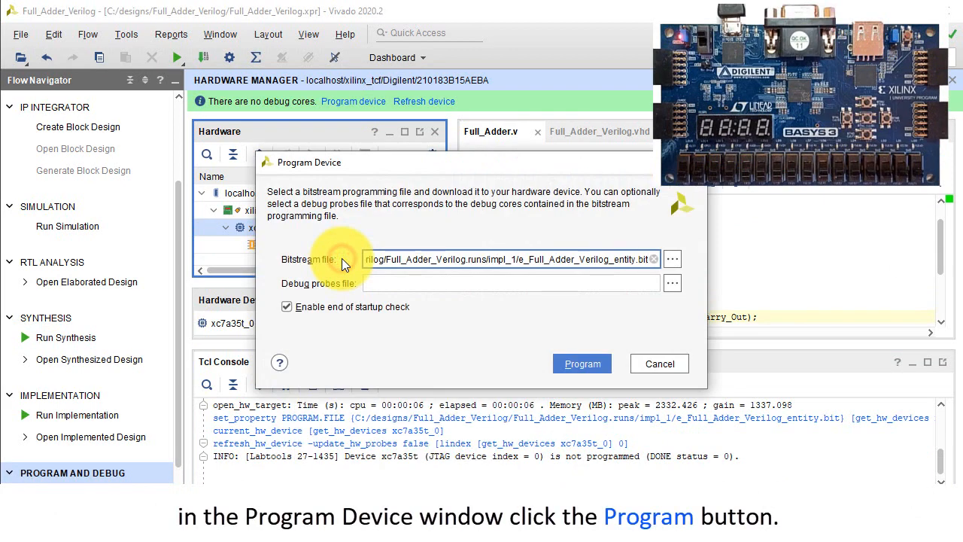
left_click(580, 364)
left_click(581, 364)
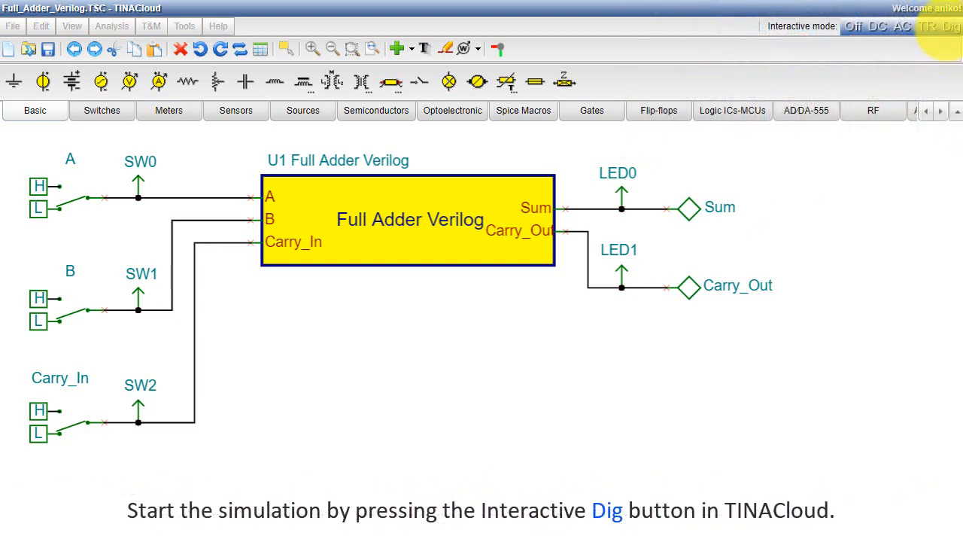
Switch to TINACloud and start the digital interactive simulation of the full adder circuit
left_click(951, 26)
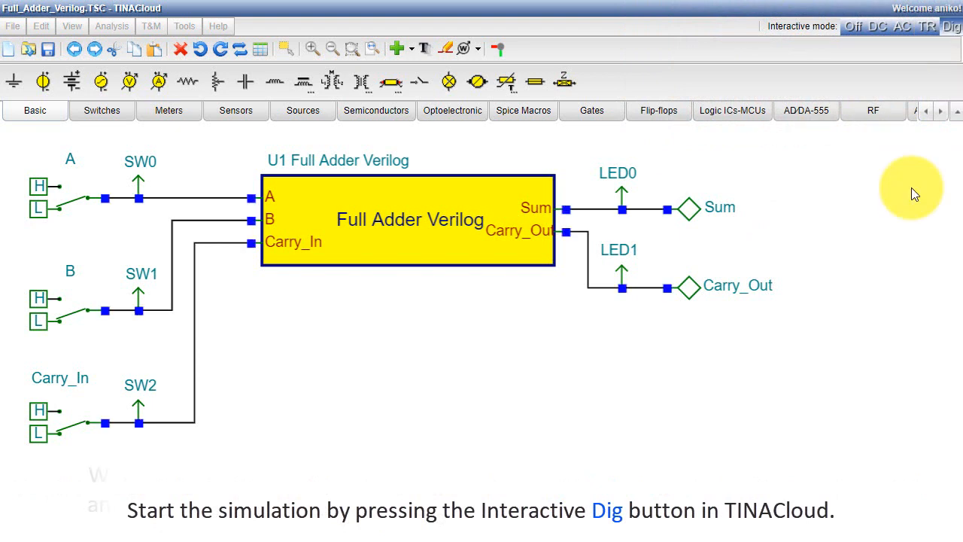